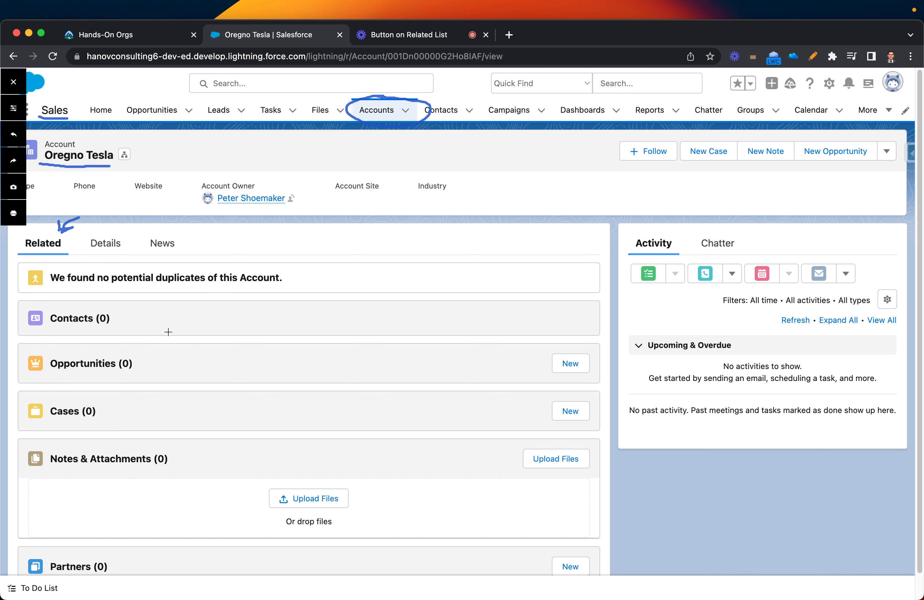
drag(32, 329, 108, 328)
drag(26, 376, 130, 377)
drag(22, 428, 108, 427)
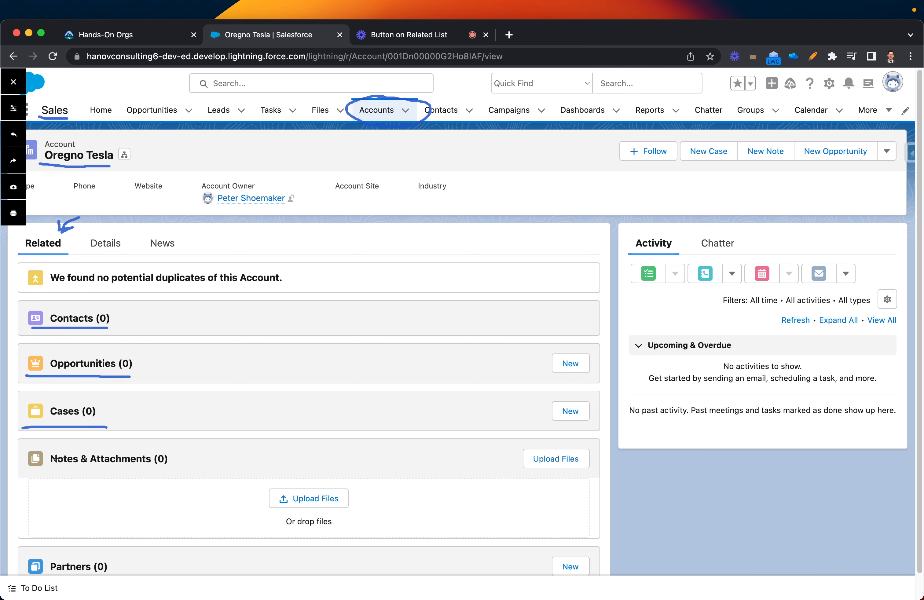
drag(19, 472, 164, 477)
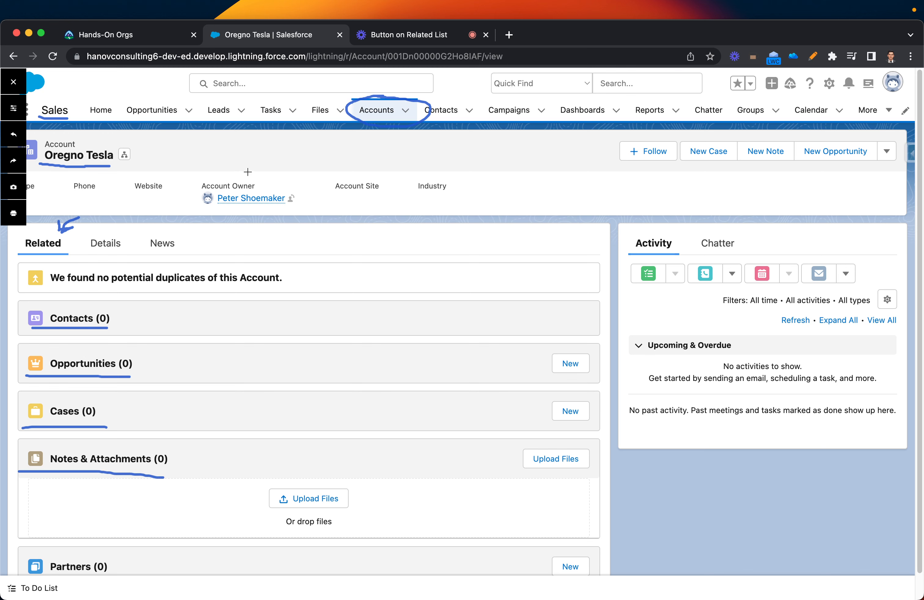
mouse_move(262, 176)
mouse_down()
mouse_move(353, 135)
mouse_move(336, 137)
mouse_up()
drag(432, 365, 531, 362)
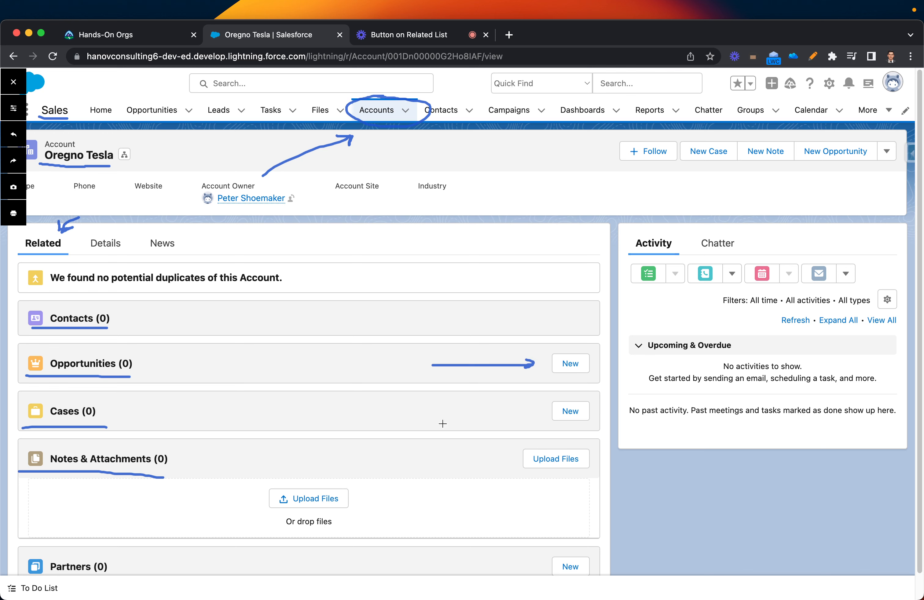
mouse_move(426, 419)
mouse_down()
mouse_move(531, 417)
mouse_move(519, 425)
mouse_move(510, 416)
mouse_up()
mouse_move(546, 305)
mouse_down()
mouse_move(520, 336)
mouse_move(618, 314)
mouse_move(548, 302)
mouse_move(536, 314)
mouse_move(561, 327)
mouse_move(585, 308)
mouse_move(535, 307)
mouse_up()
click(14, 140)
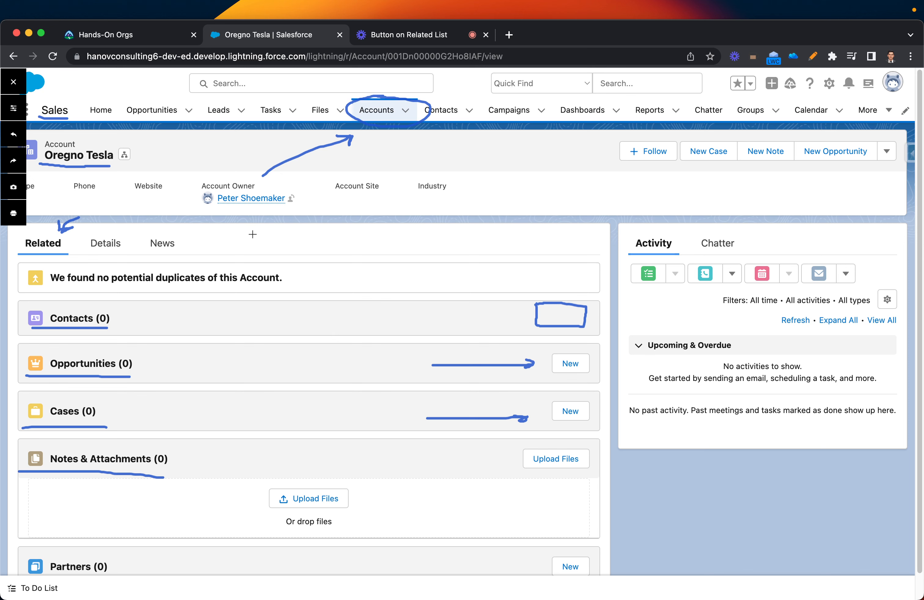
mouse_move(44, 149)
mouse_down()
mouse_move(96, 168)
mouse_move(54, 131)
mouse_move(39, 142)
mouse_up()
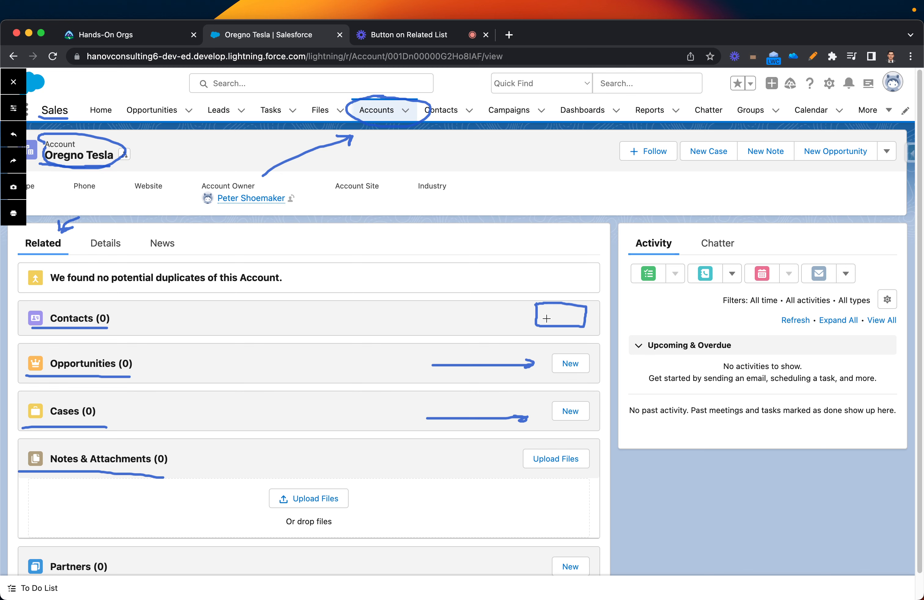
mouse_move(547, 318)
mouse_down()
mouse_move(557, 308)
mouse_move(565, 323)
mouse_move(578, 311)
mouse_move(574, 323)
mouse_move(585, 319)
mouse_up()
- Clear the drawn marks, then open Account Layout's editor at its Related Lists palette
click(7, 83)
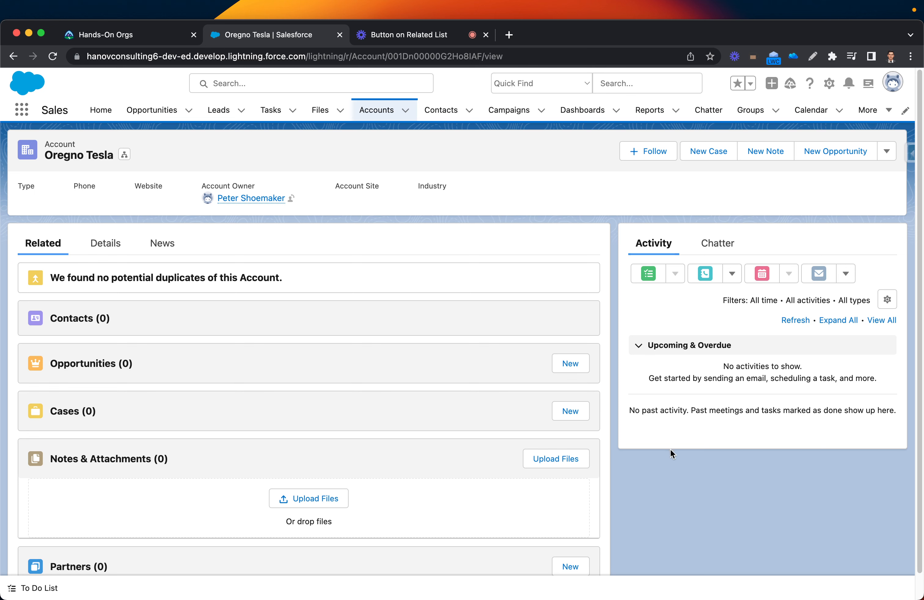
click(829, 83)
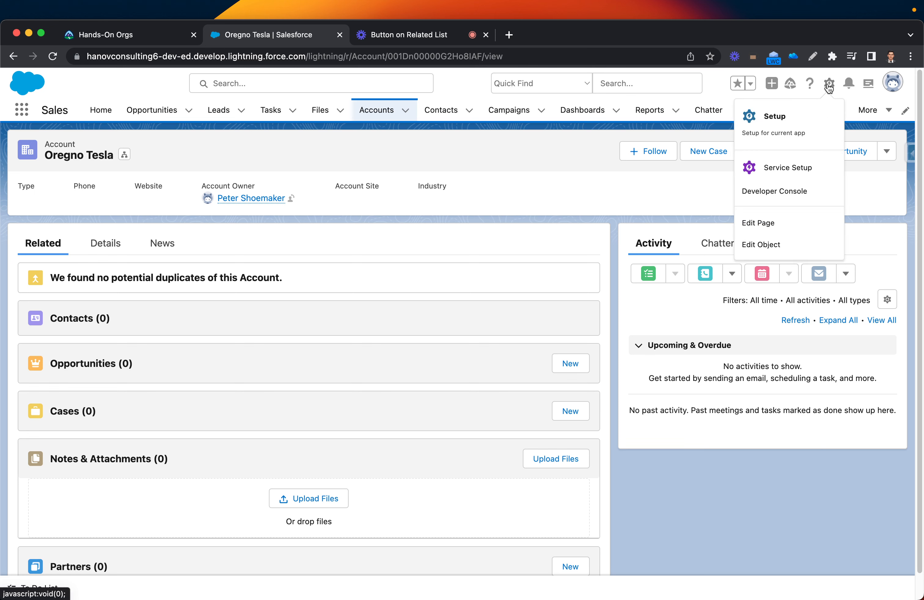
click(757, 245)
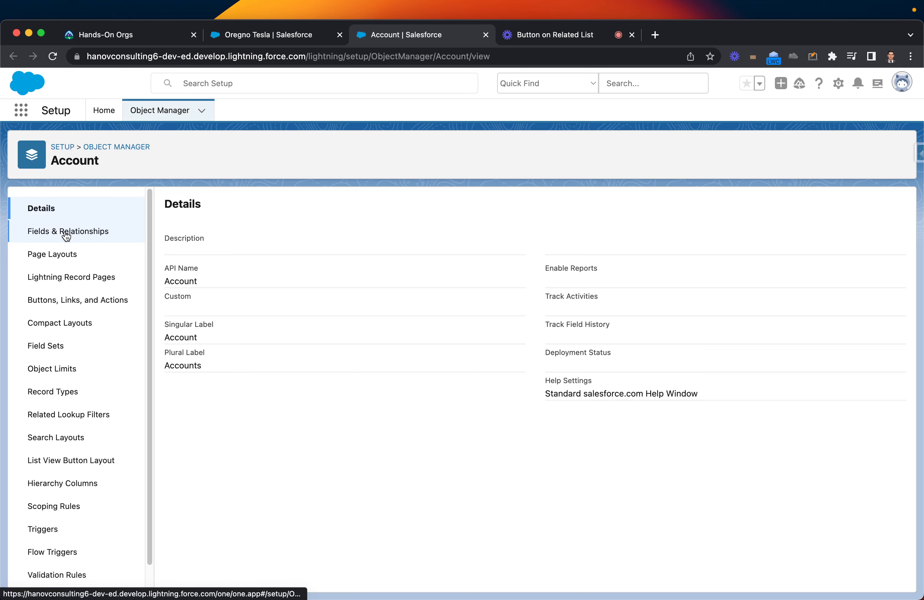
click(63, 255)
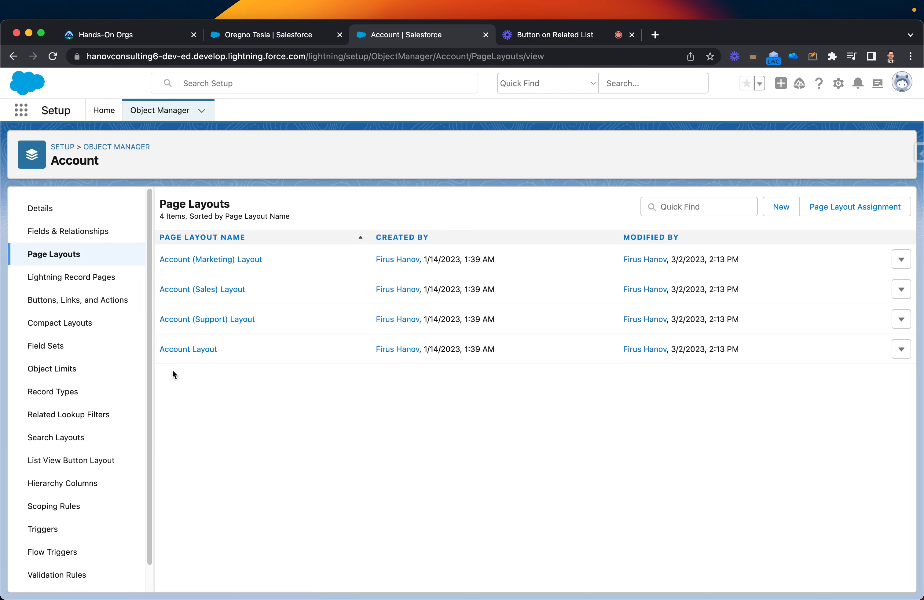
click(182, 351)
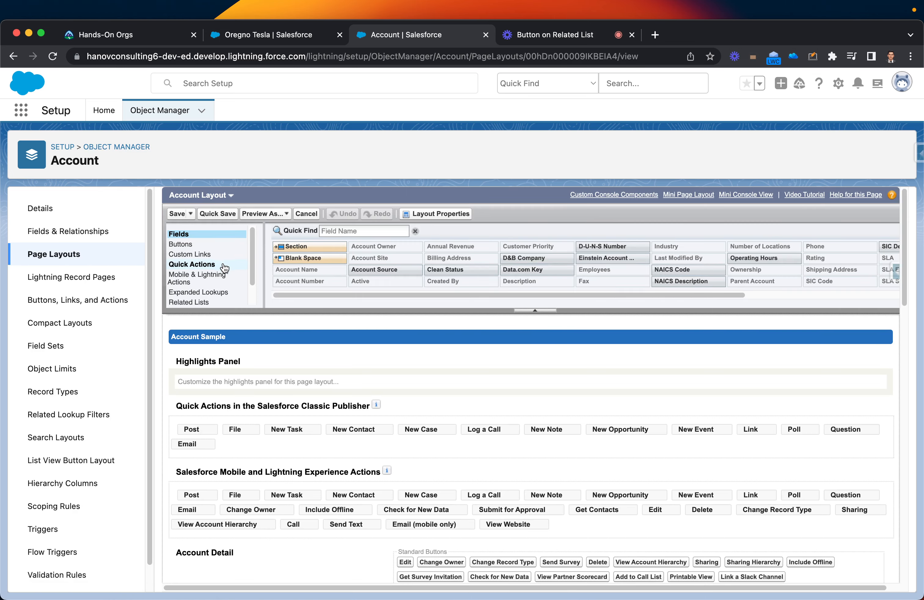
click(192, 302)
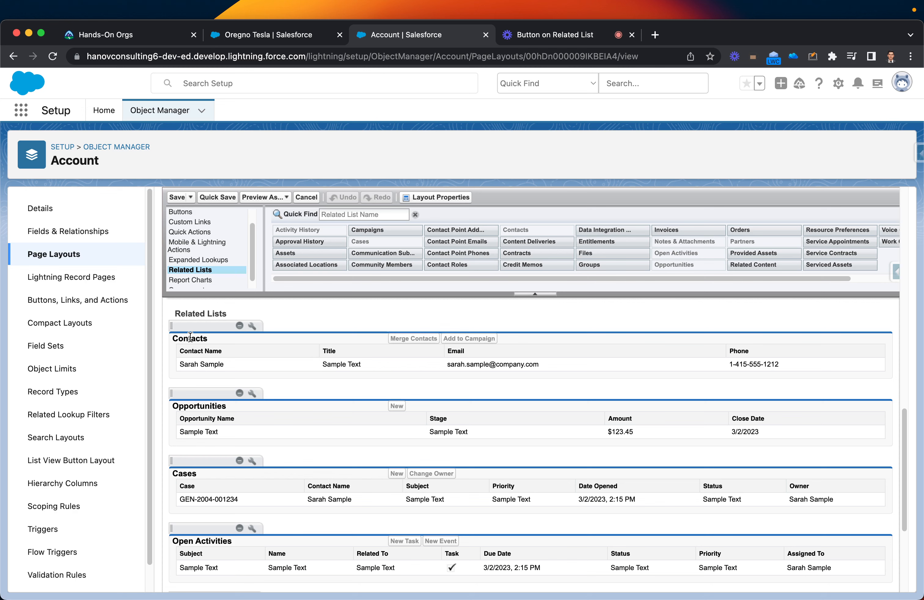
- Enable the New standard button on Account Layout's Contacts related list and save the layout
click(253, 327)
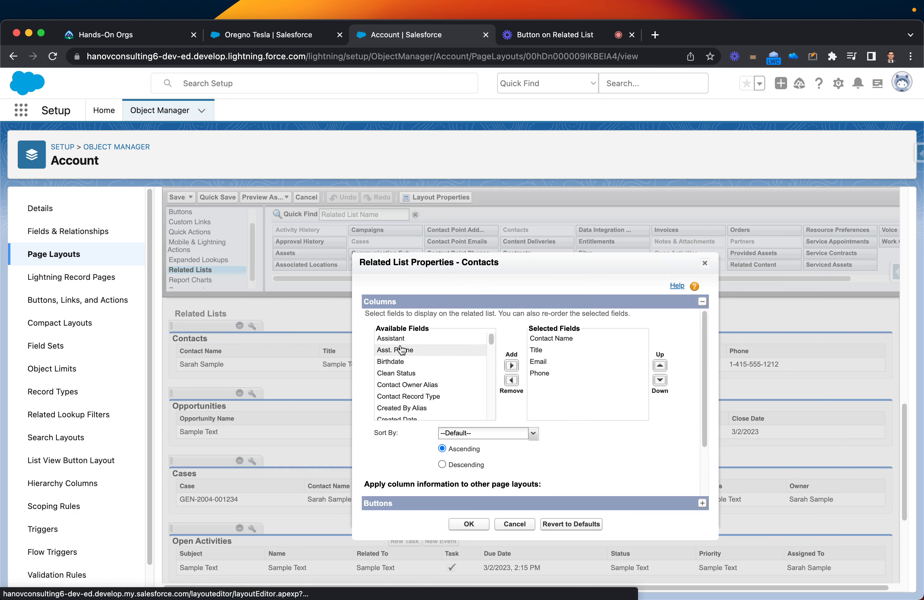
scroll(401, 351, down, 3)
scroll(372, 411, down, 3)
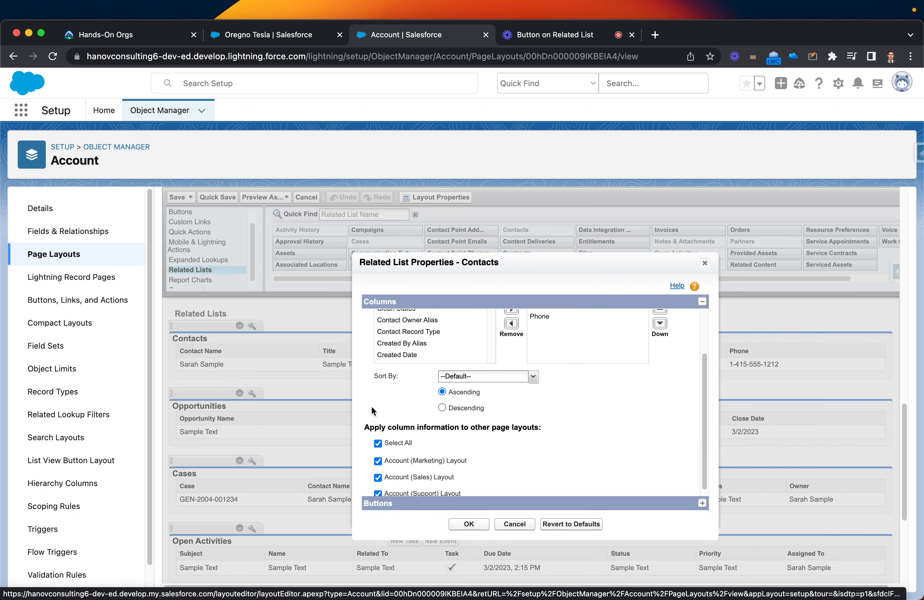
scroll(372, 411, down, 1)
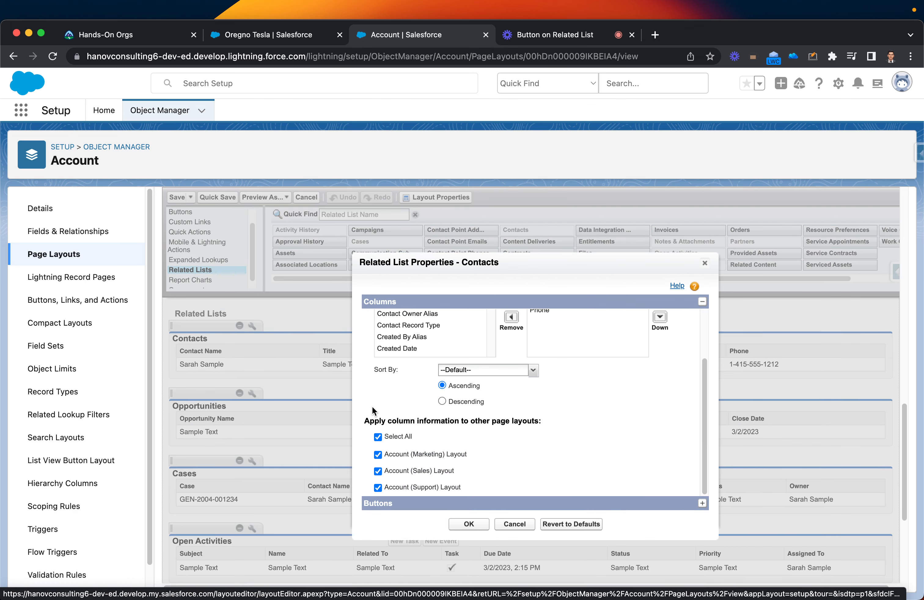
click(383, 505)
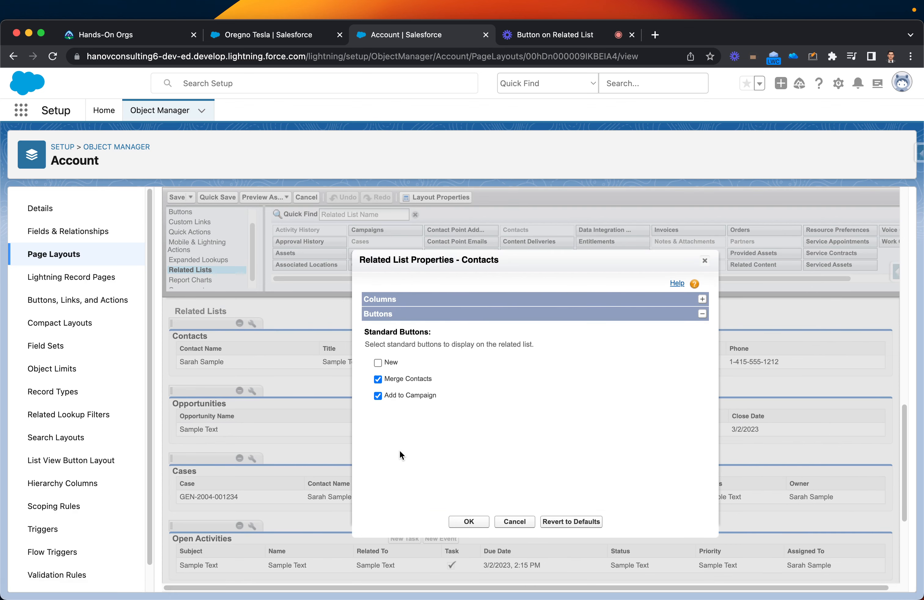
click(379, 364)
click(467, 523)
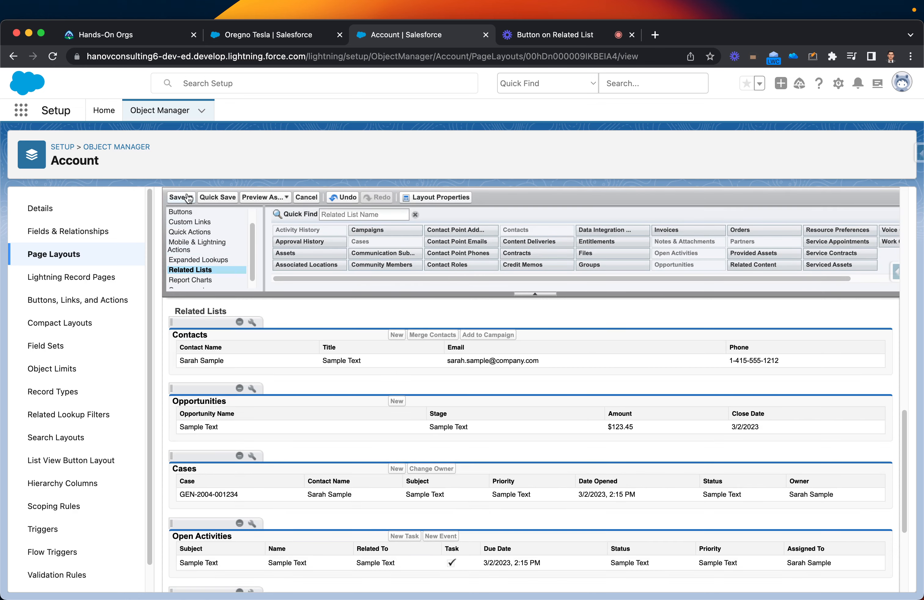
click(179, 198)
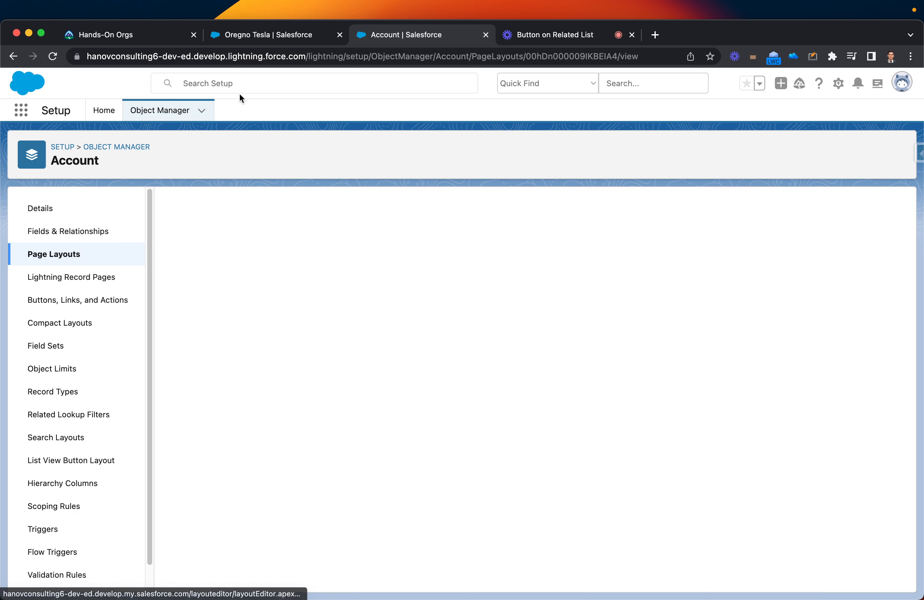
- Reload the Oregno Tesla account and start a new Internal contact from its Contacts list
click(251, 37)
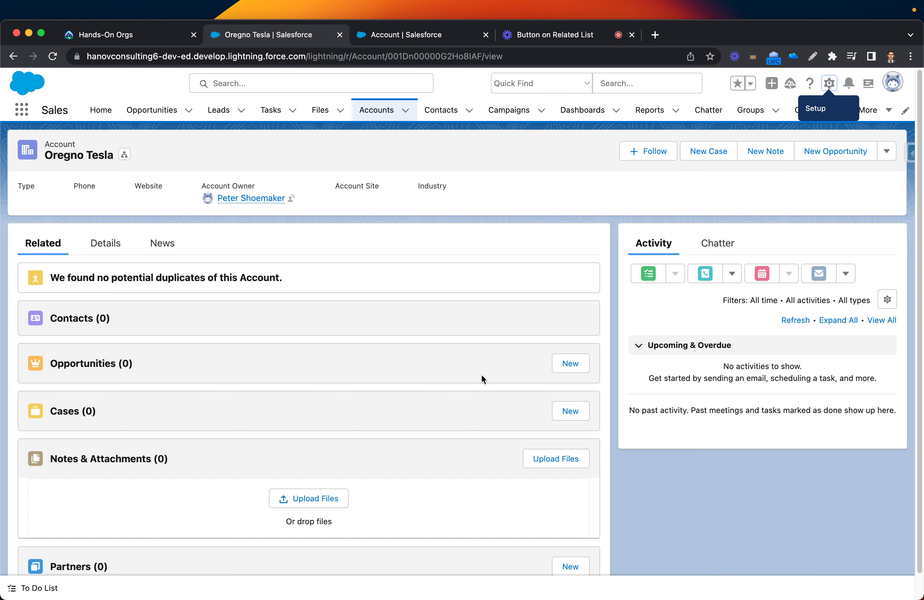
click(52, 56)
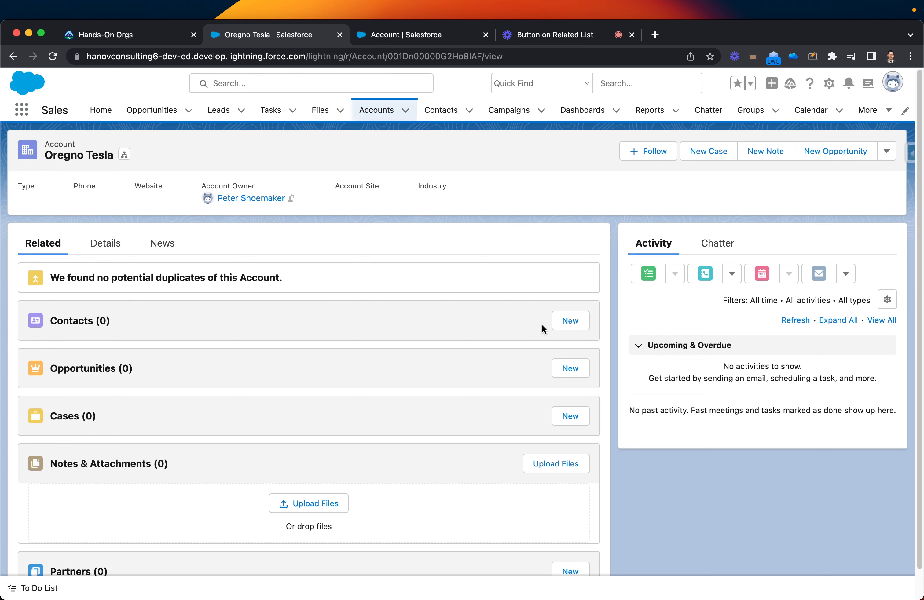
click(578, 324)
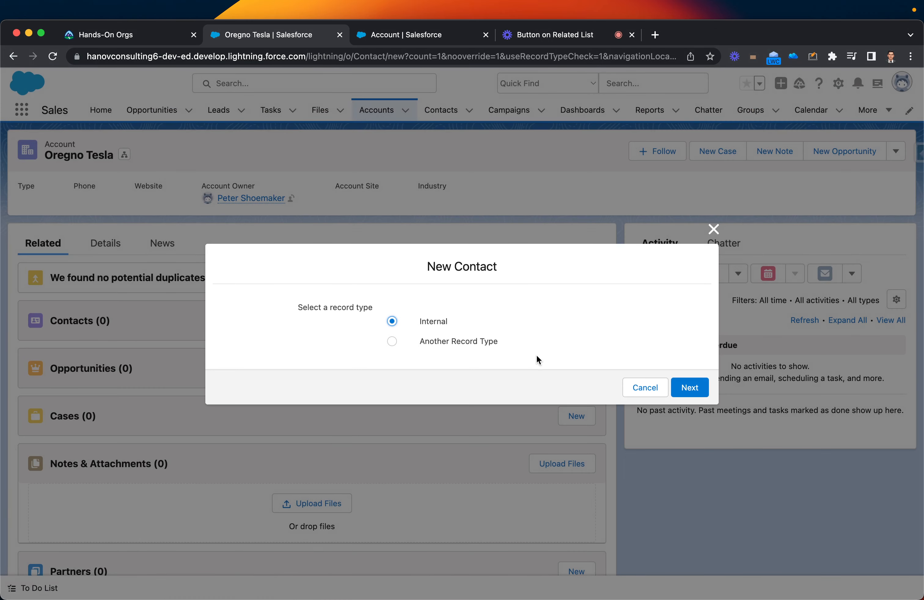
click(693, 390)
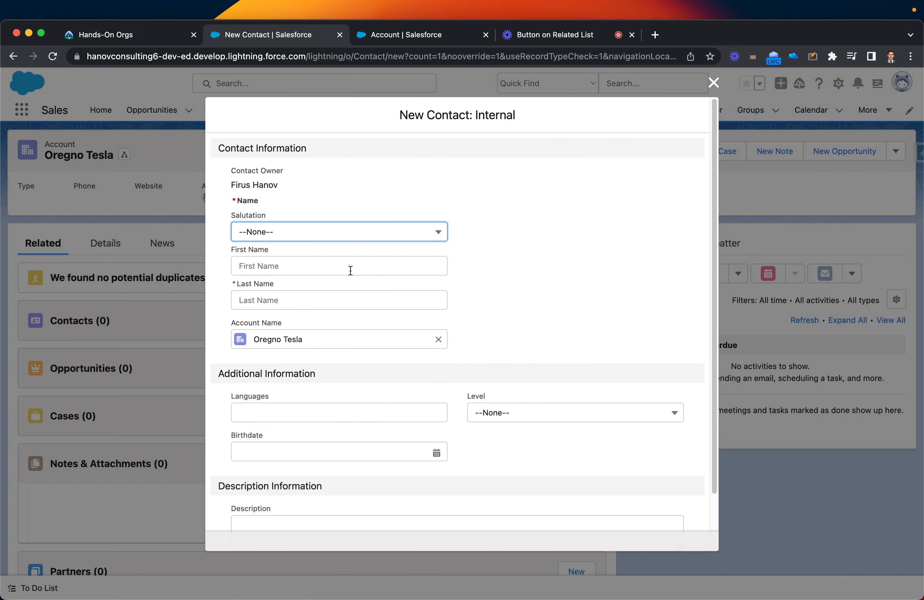
- Fill in salutation Ms. with the contact's first and last name, save, then show the Loom demo page
click(304, 241)
click(284, 301)
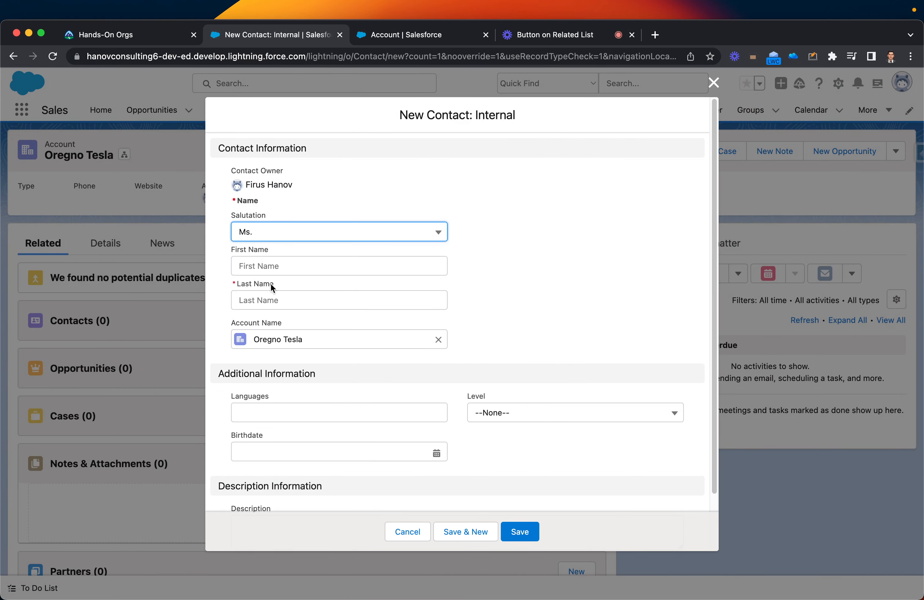
click(276, 261)
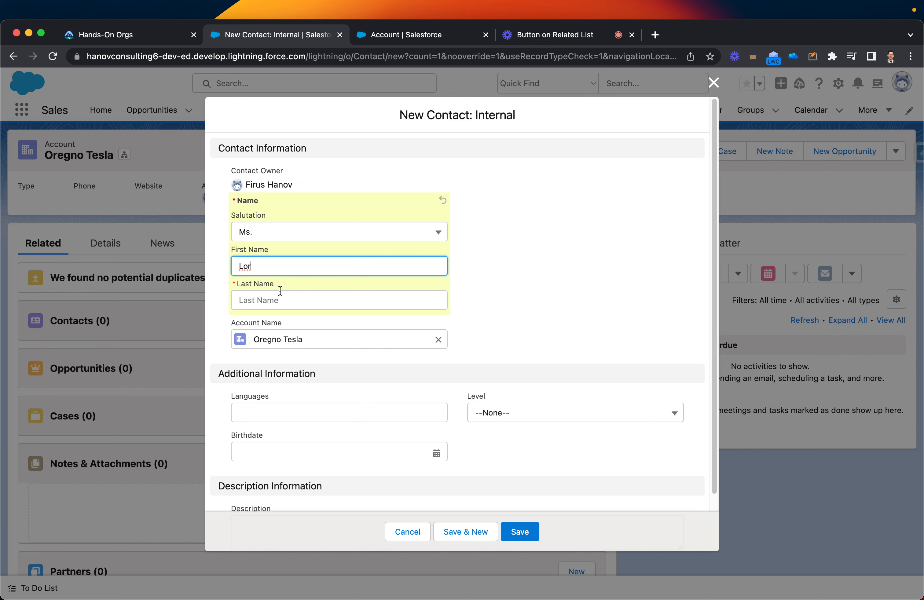
click(281, 291)
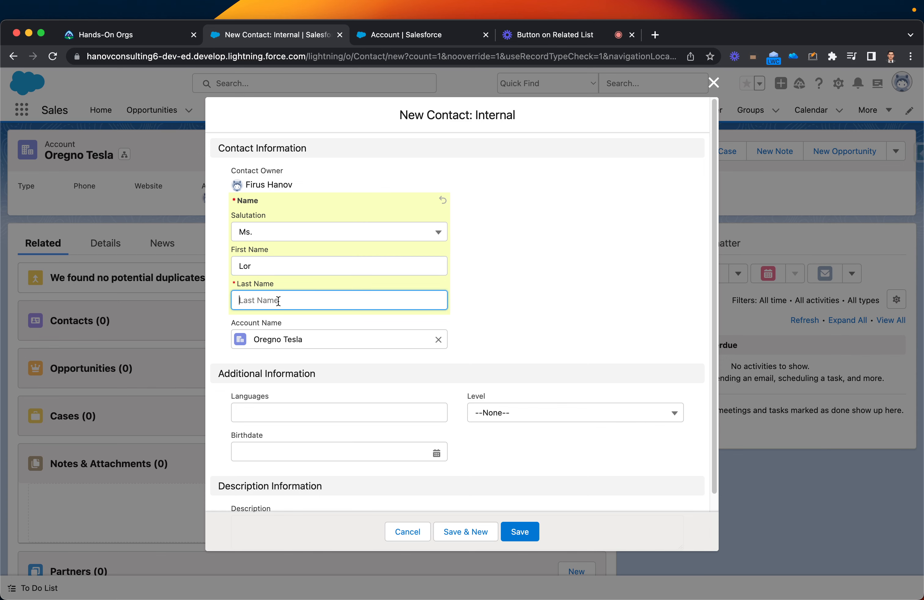
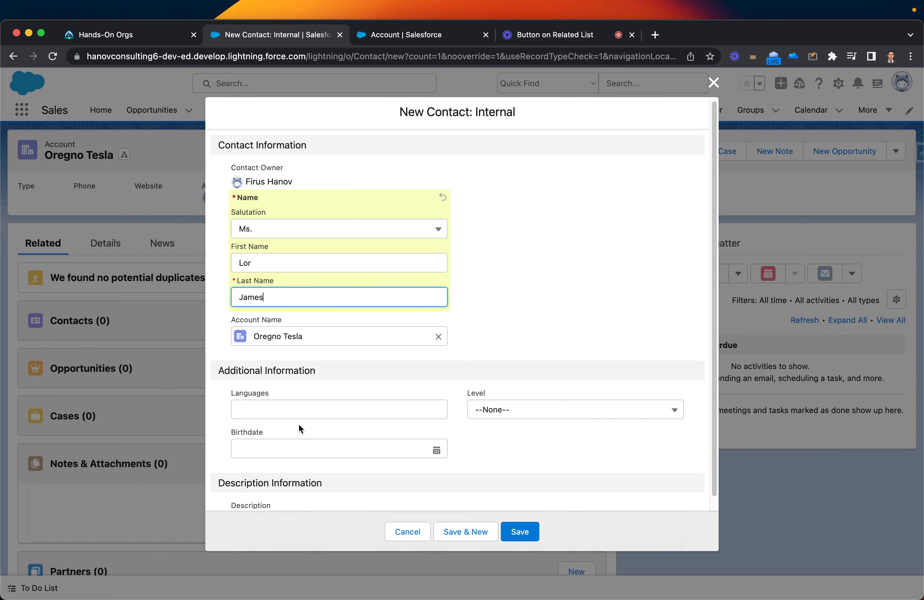
scroll(301, 429, down, 3)
click(520, 532)
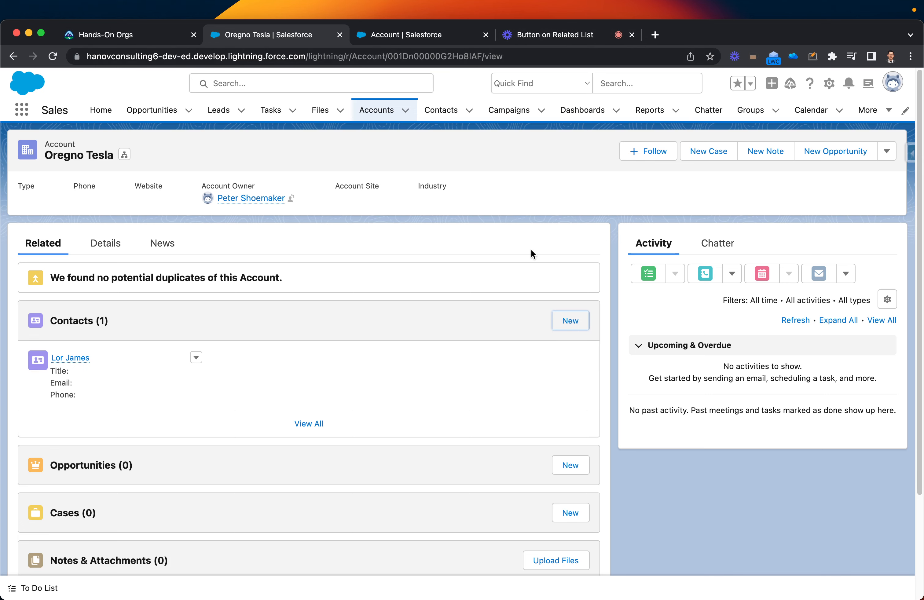
click(548, 35)
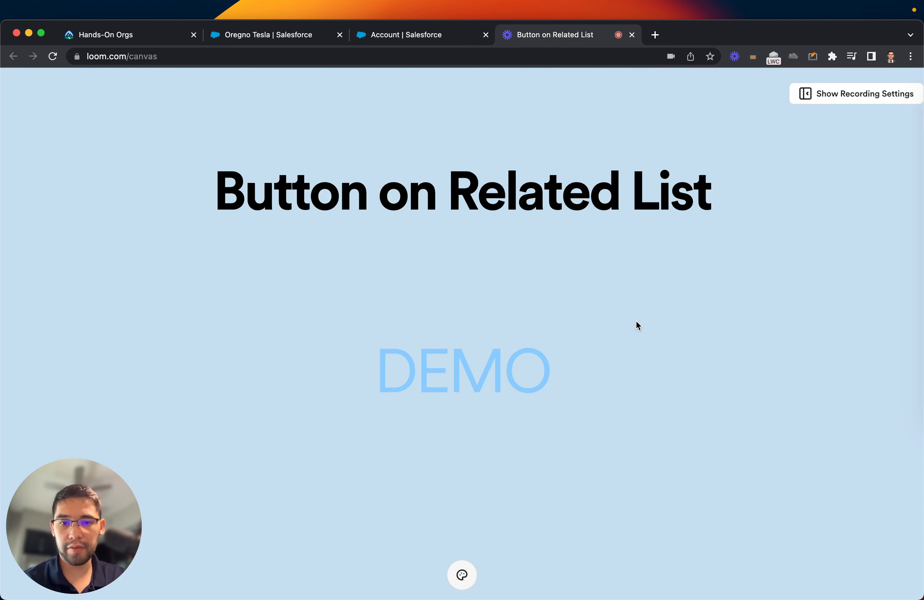